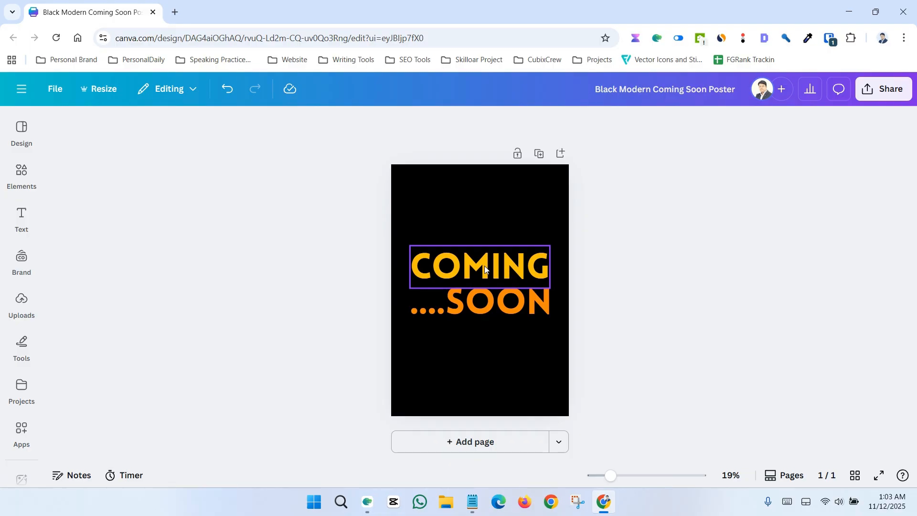
- Apply the Block text animation to the "COMING" text
click(485, 270)
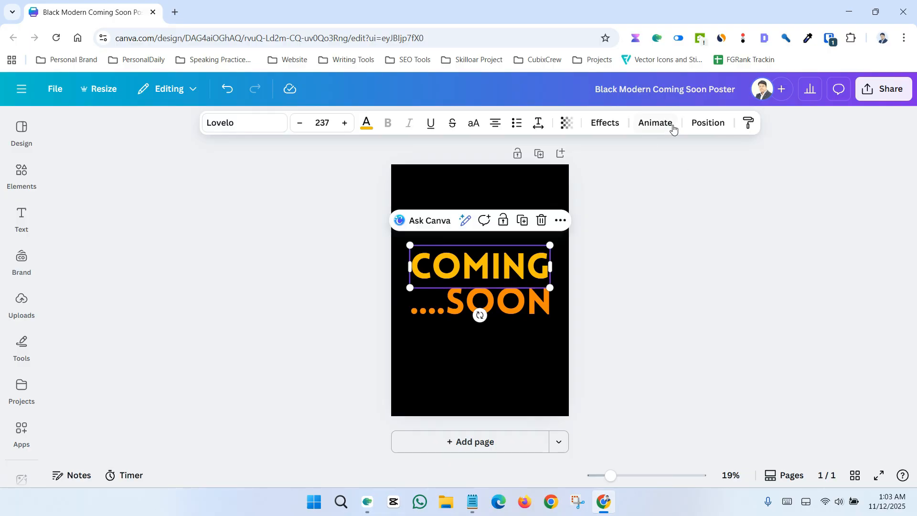
click(654, 124)
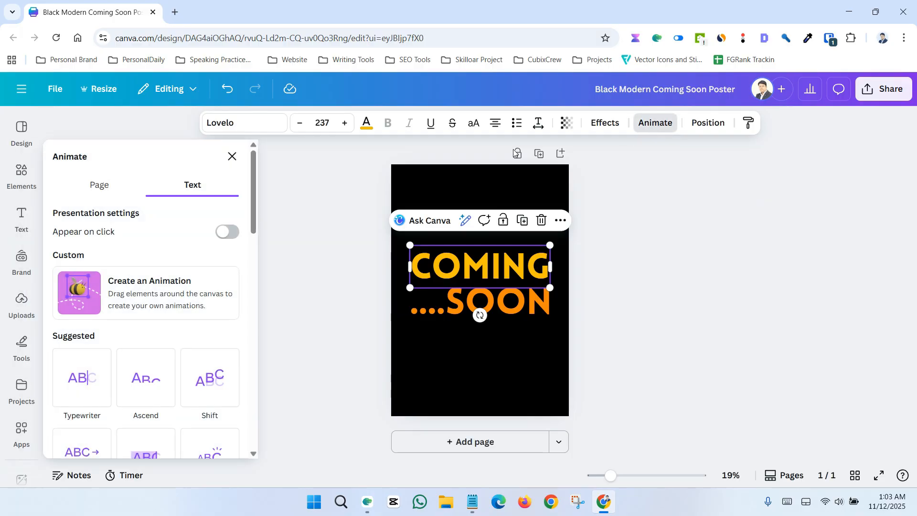
scroll(168, 243, down, 3)
scroll(176, 323, down, 10)
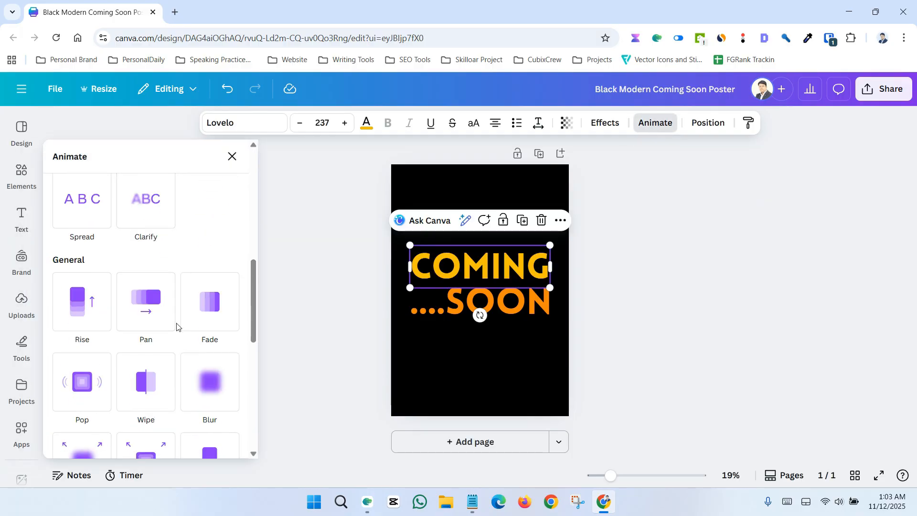
scroll(180, 317, up, 6)
scroll(179, 320, up, 8)
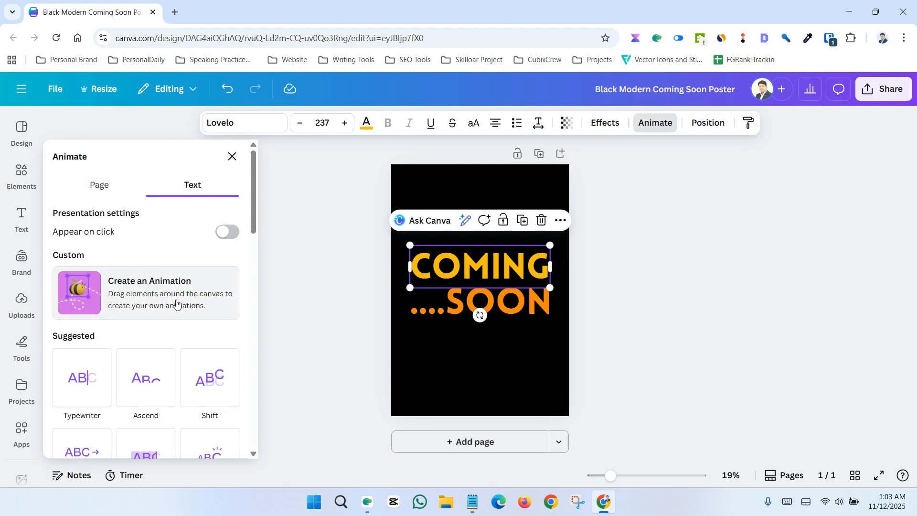
scroll(180, 303, down, 3)
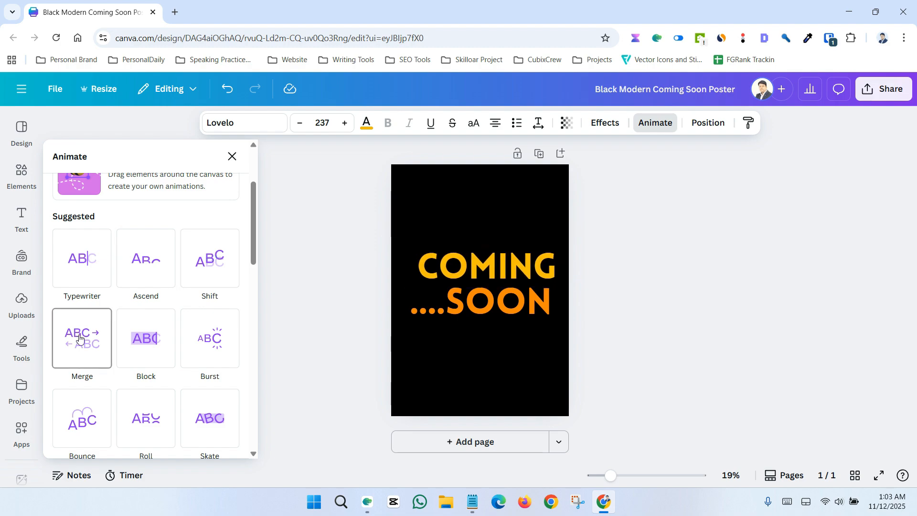
click(145, 336)
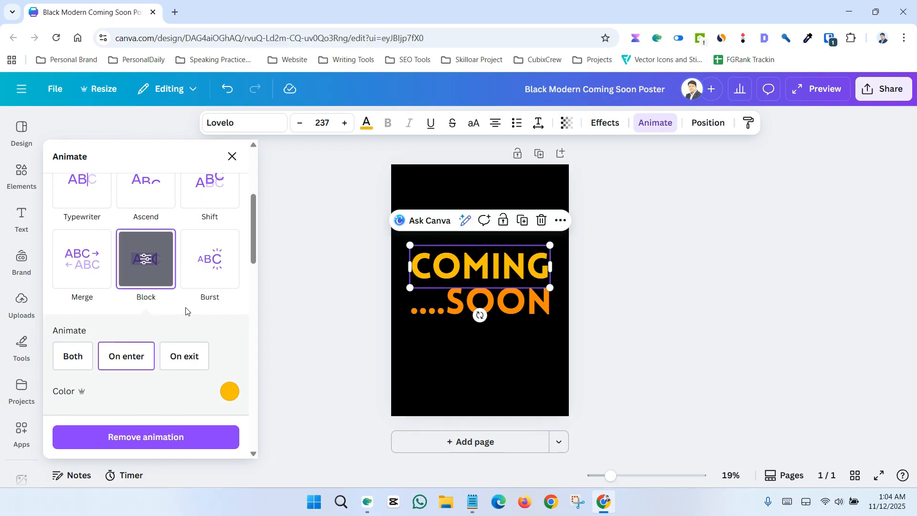
- Review the Block animation's enter/exit, color and direction settings and the other animation styles for the "COMING" text
scroll(186, 311, down, 1)
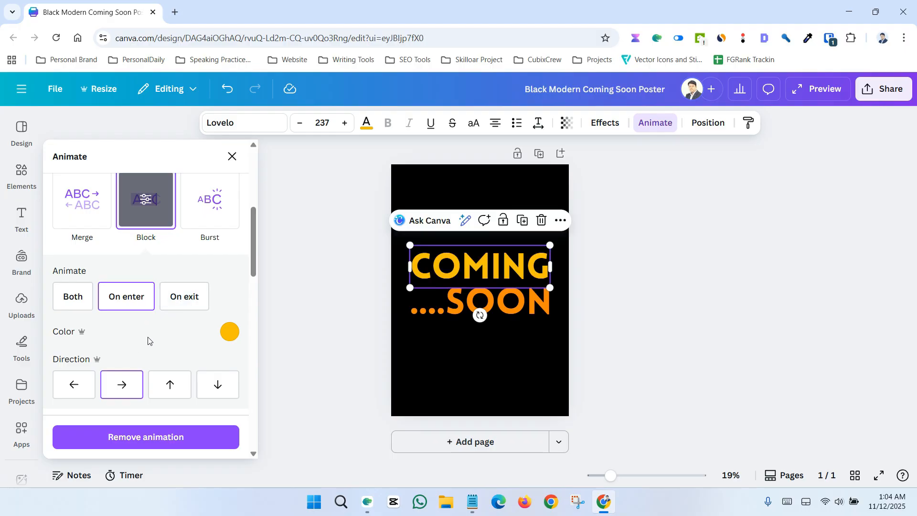
scroll(148, 340, down, 1)
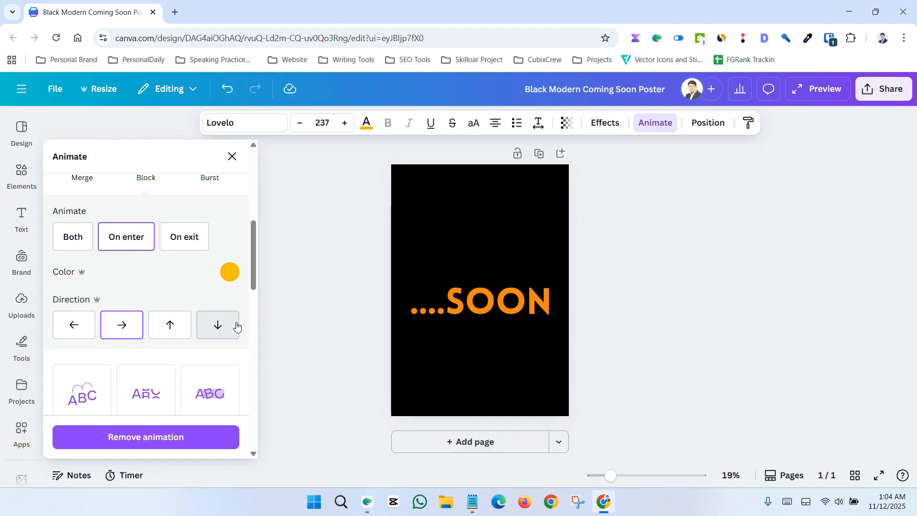
scroll(239, 322, down, 3)
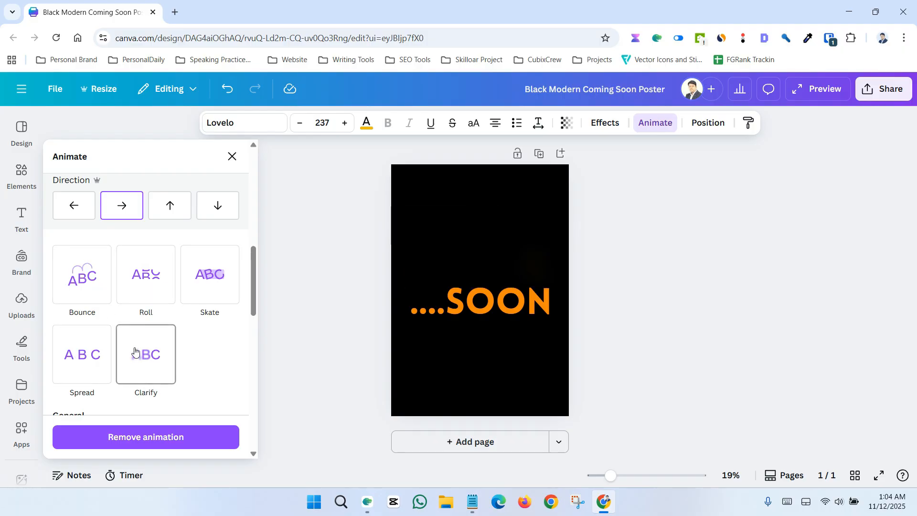
scroll(204, 336, down, 1)
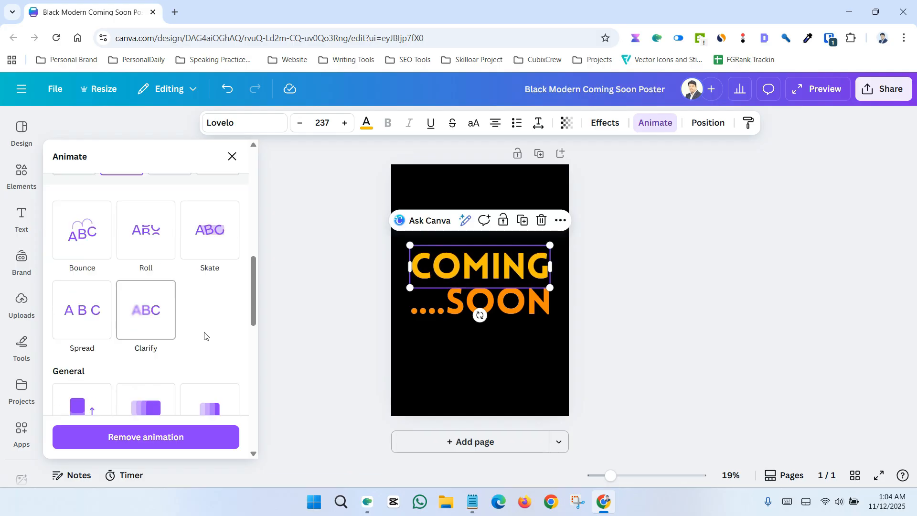
scroll(210, 332, down, 3)
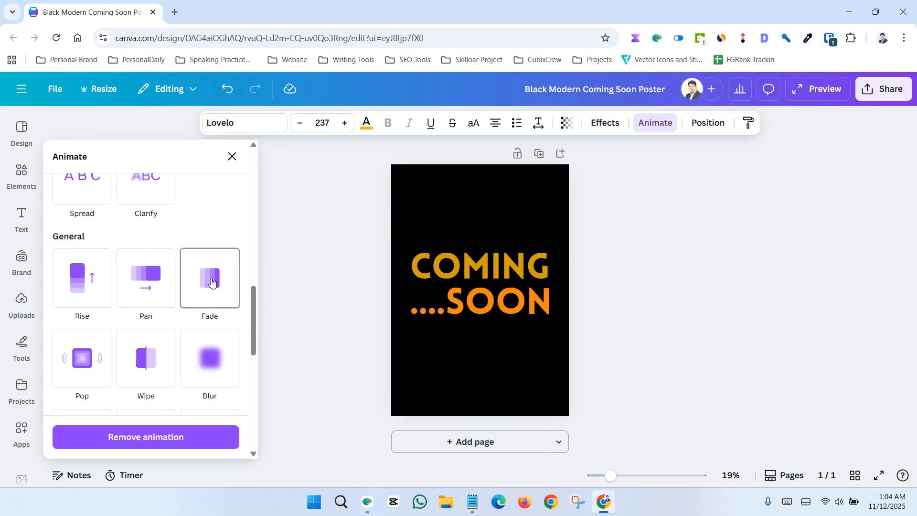
scroll(135, 280, up, 1)
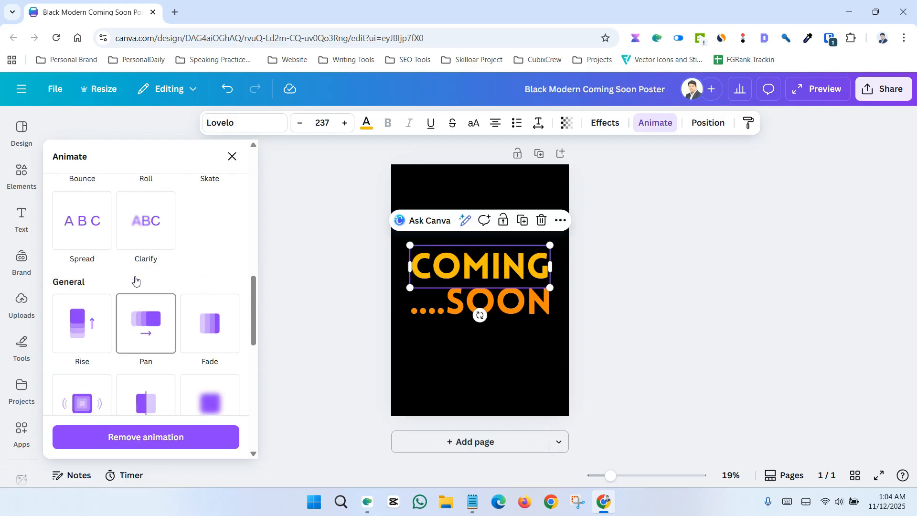
scroll(135, 280, up, 5)
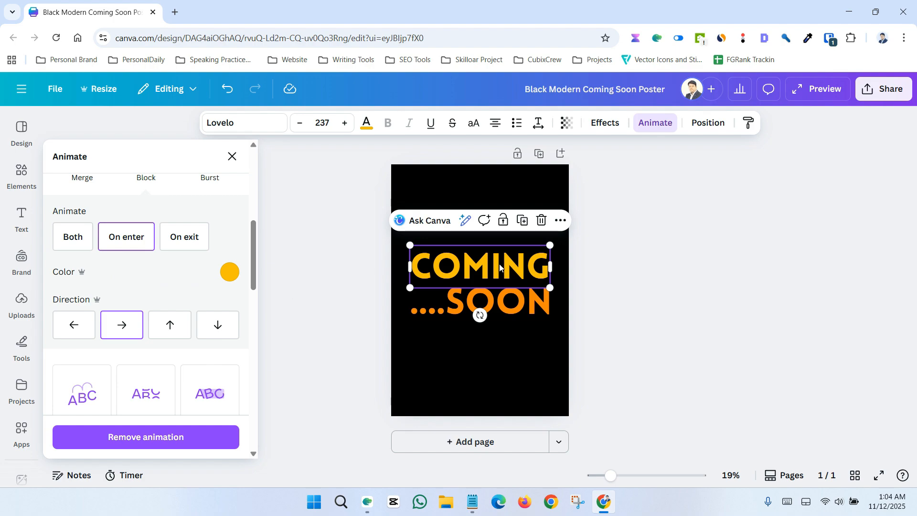
click(625, 269)
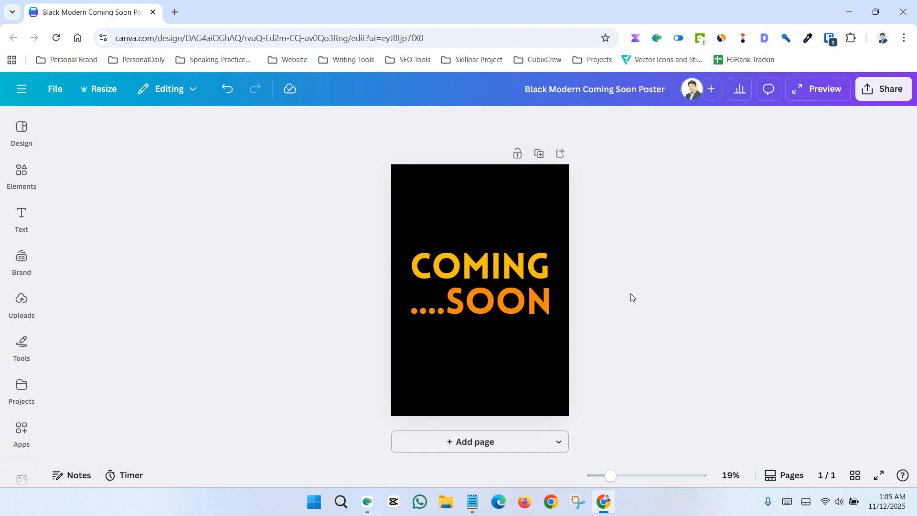
- Apply the Block text animation to the "....SOON" text
click(490, 310)
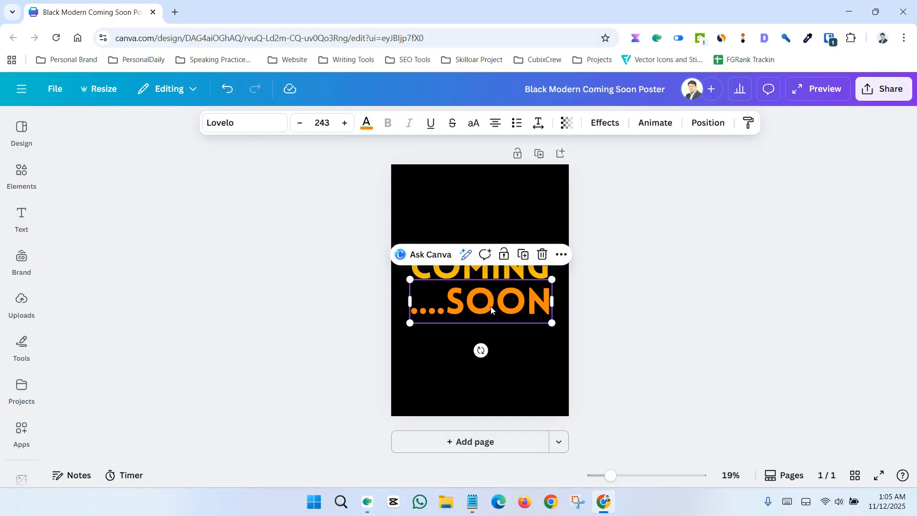
click(660, 125)
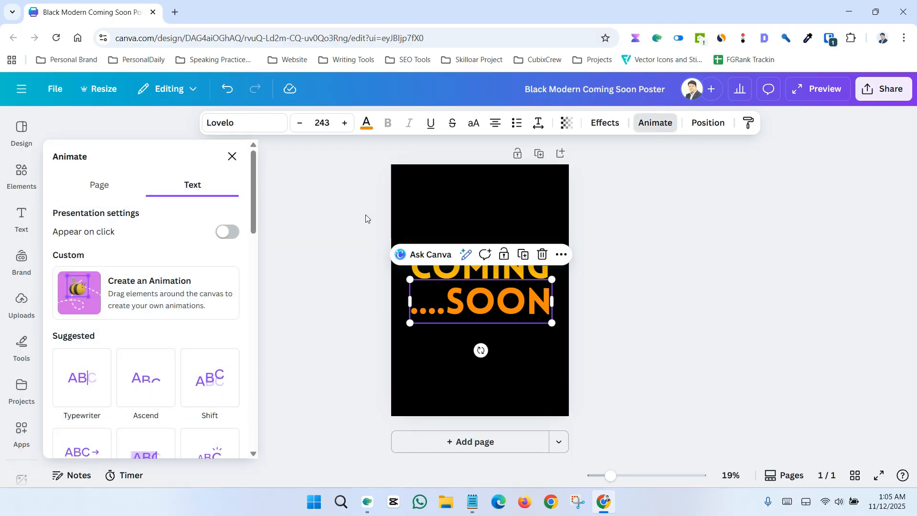
scroll(191, 337, down, 7)
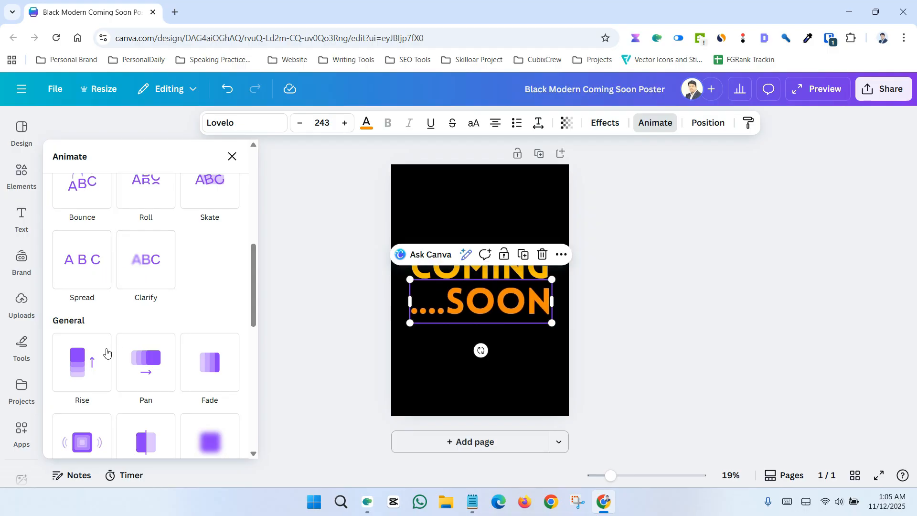
scroll(95, 363, up, 2)
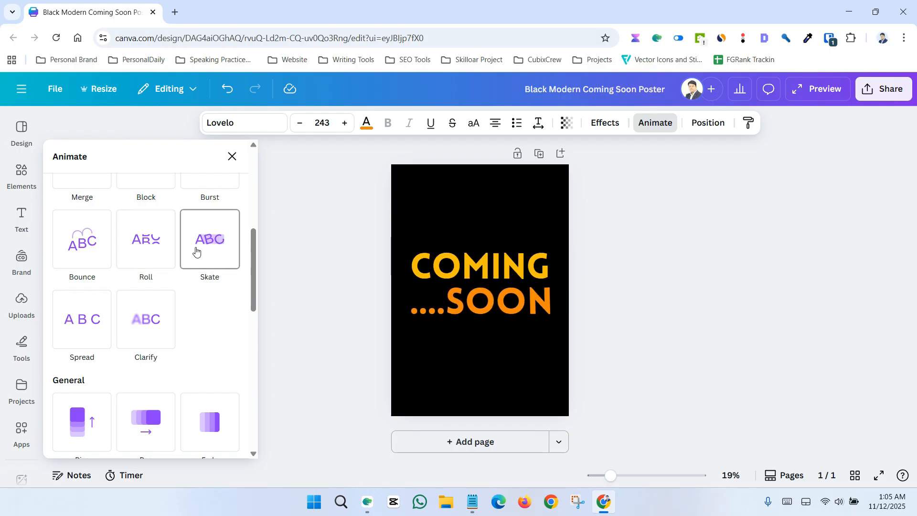
scroll(86, 251, up, 1)
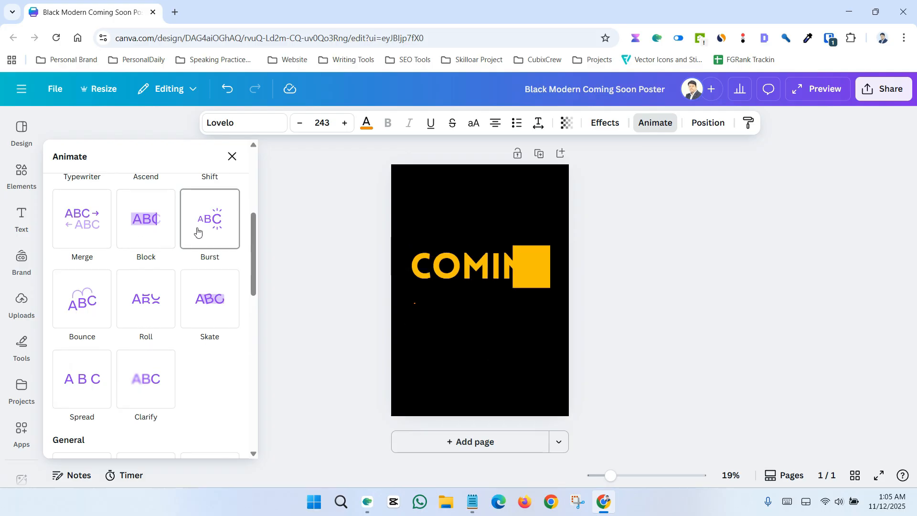
click(154, 232)
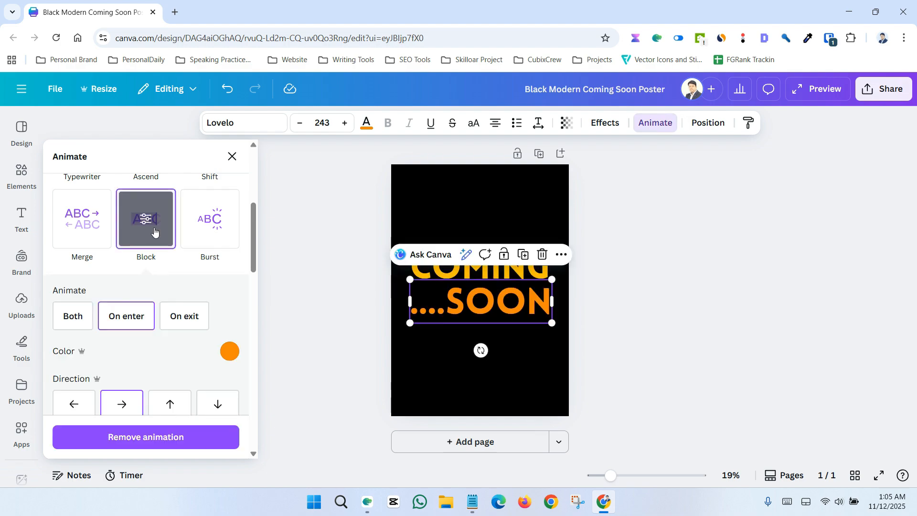
- Set the "....SOON" Block animation's direction to leftward and preview the animated poster
scroll(156, 261, down, 1)
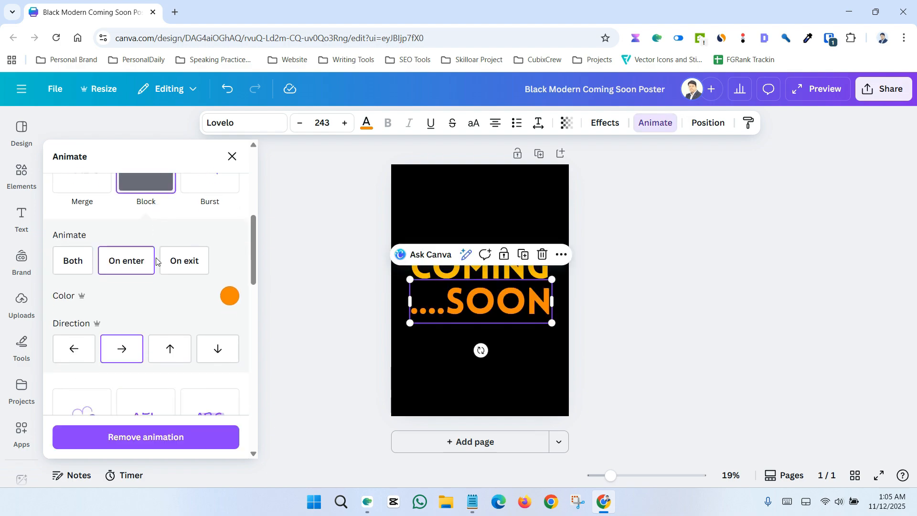
click(74, 346)
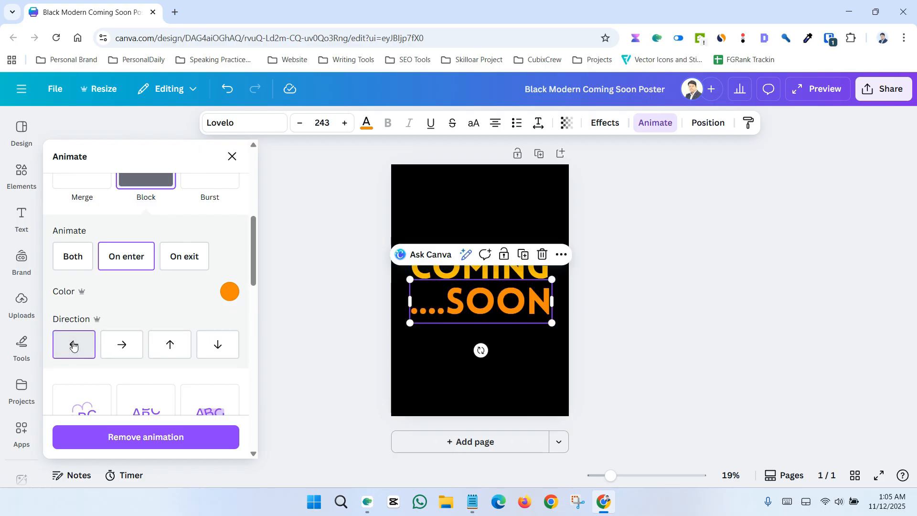
click(625, 265)
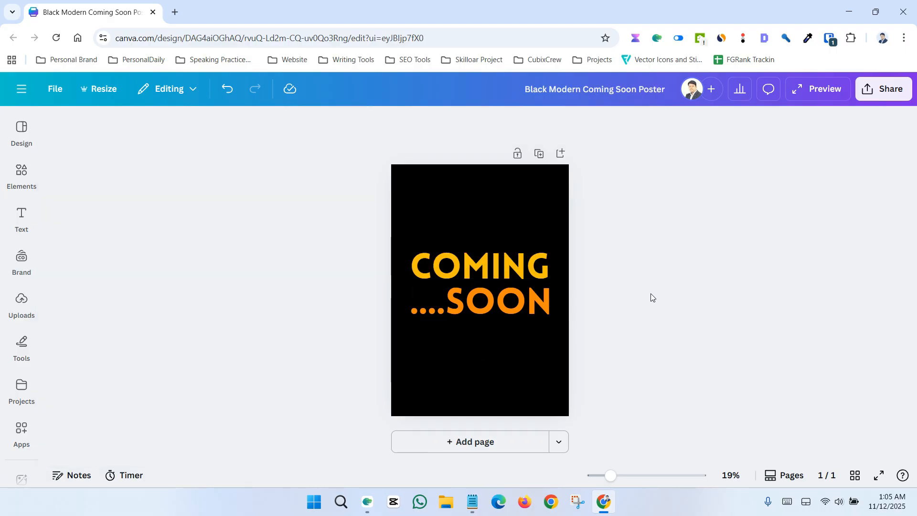
click(823, 92)
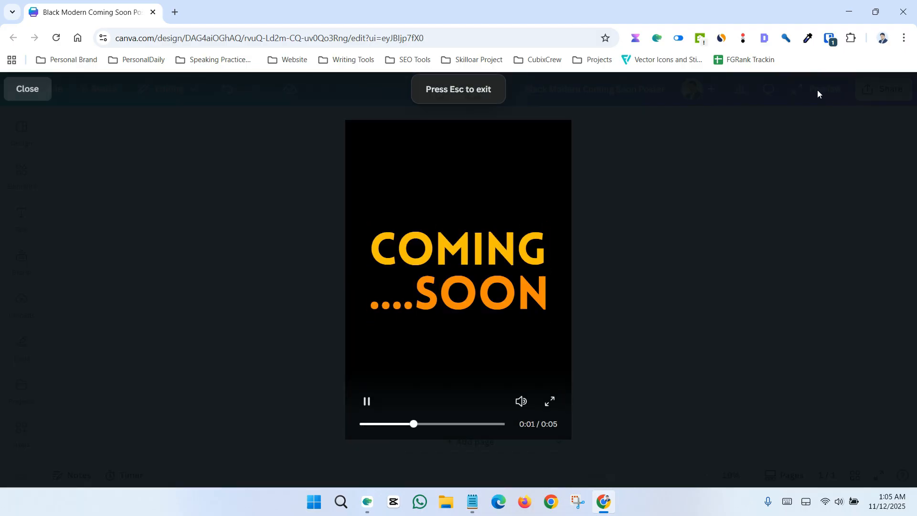
click(678, 229)
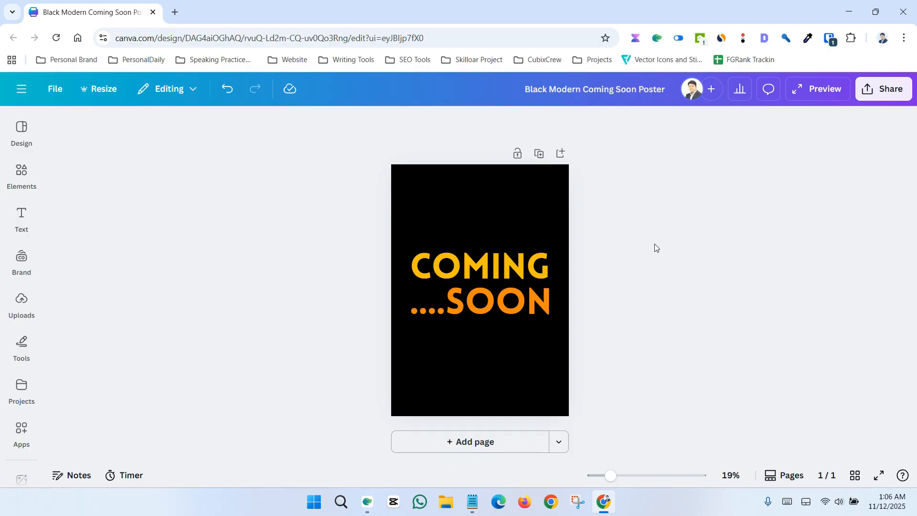
- Set the poster page's timing to 8.0 seconds and preview the animation again
click(474, 189)
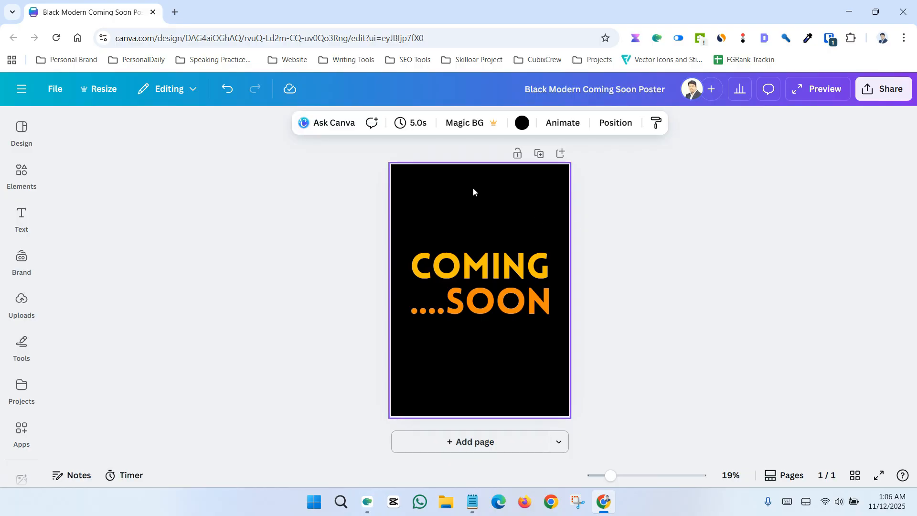
click(413, 125)
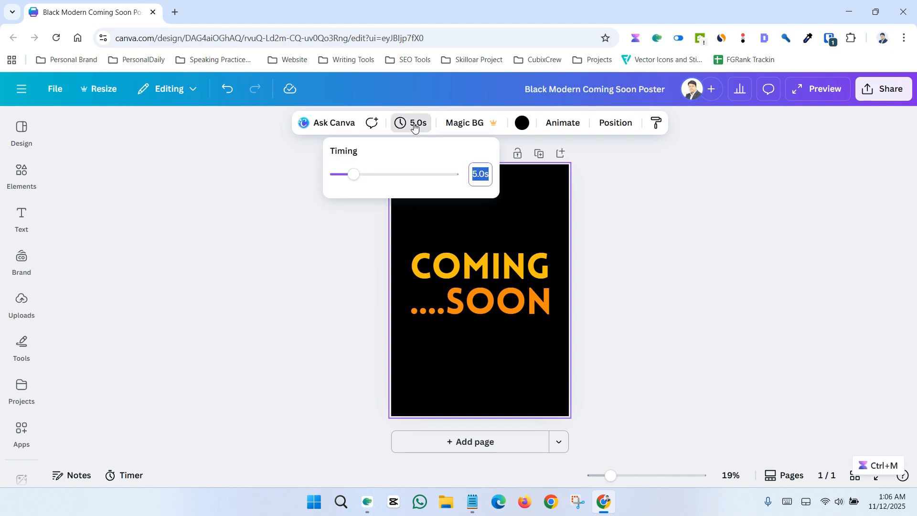
drag(359, 177, 366, 178)
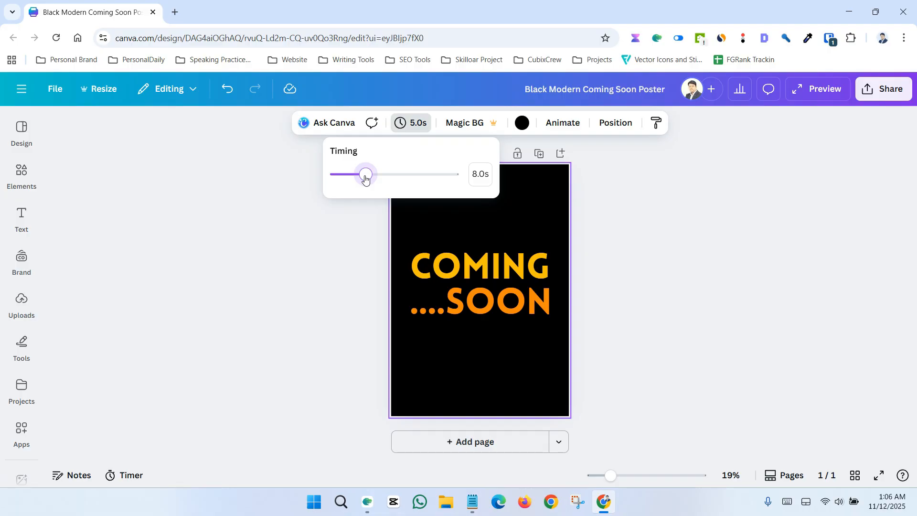
click(626, 219)
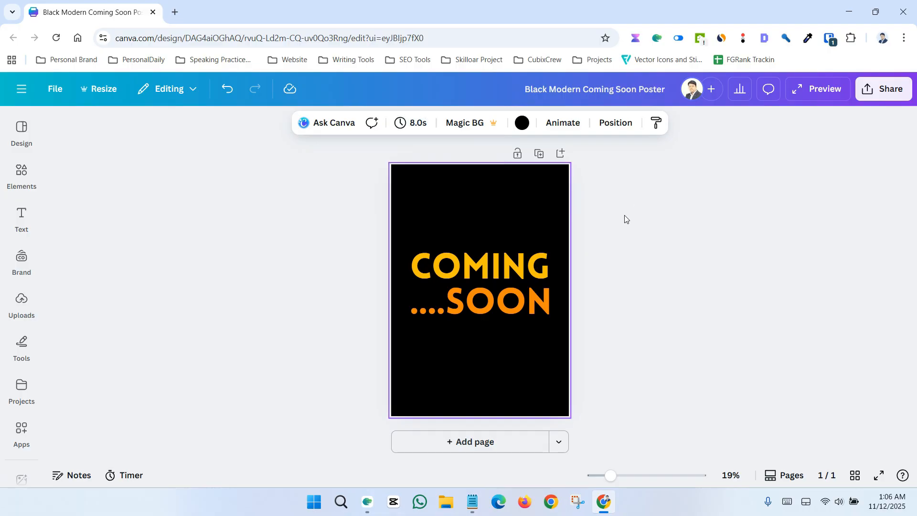
click(652, 249)
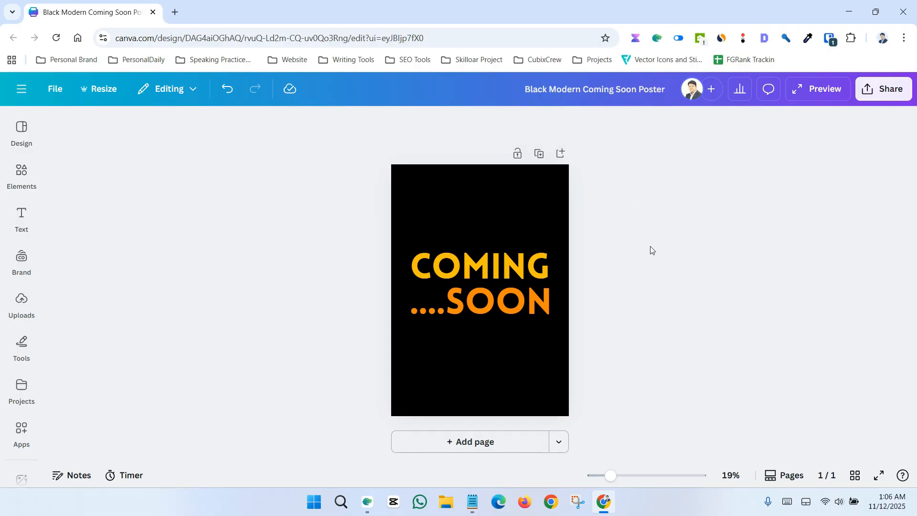
click(810, 90)
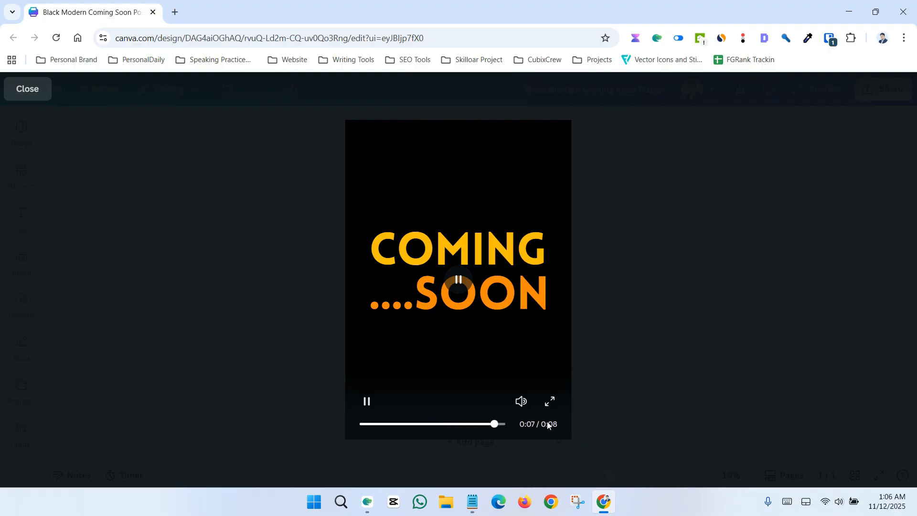
click(632, 318)
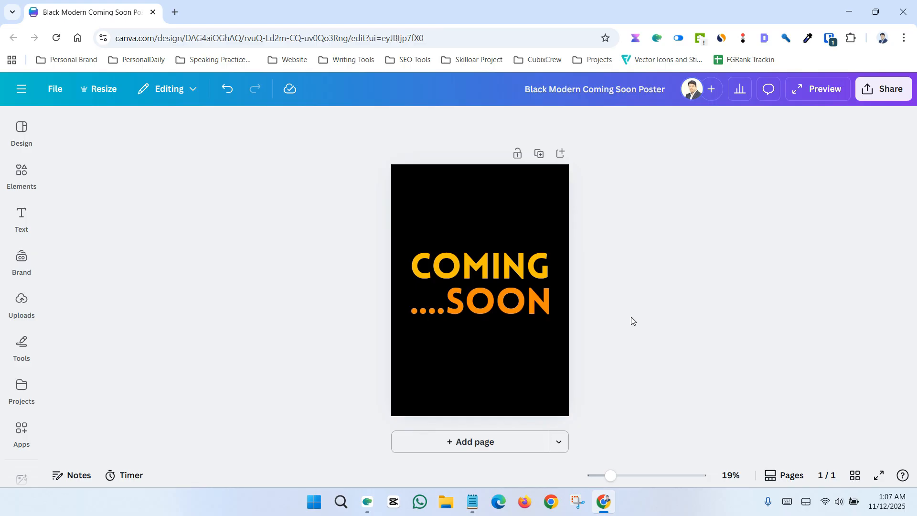
- Review the page animation styles for the whole poster and the Block animation settings of the "COMING" text
click(455, 189)
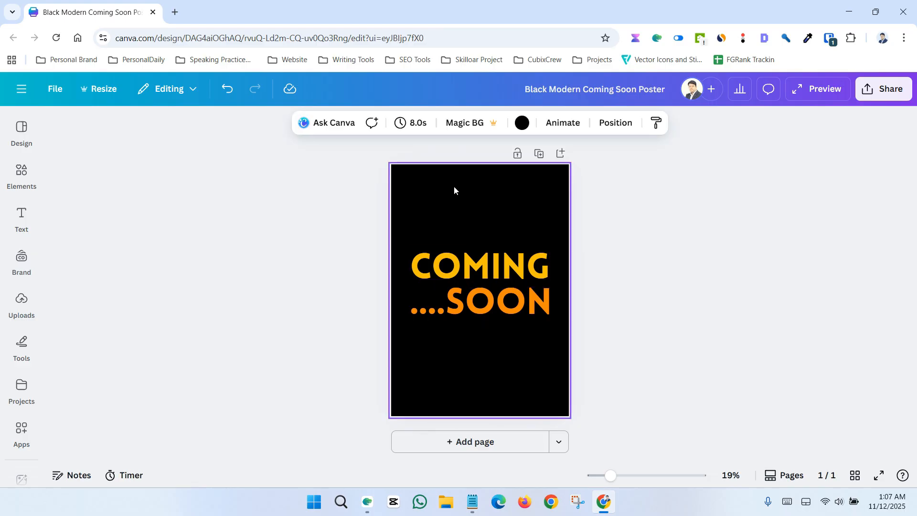
click(563, 123)
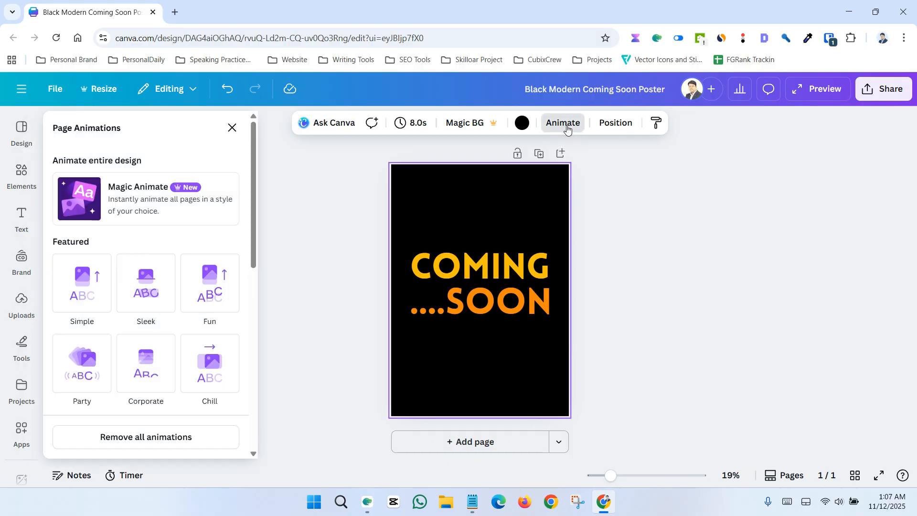
scroll(141, 424, down, 2)
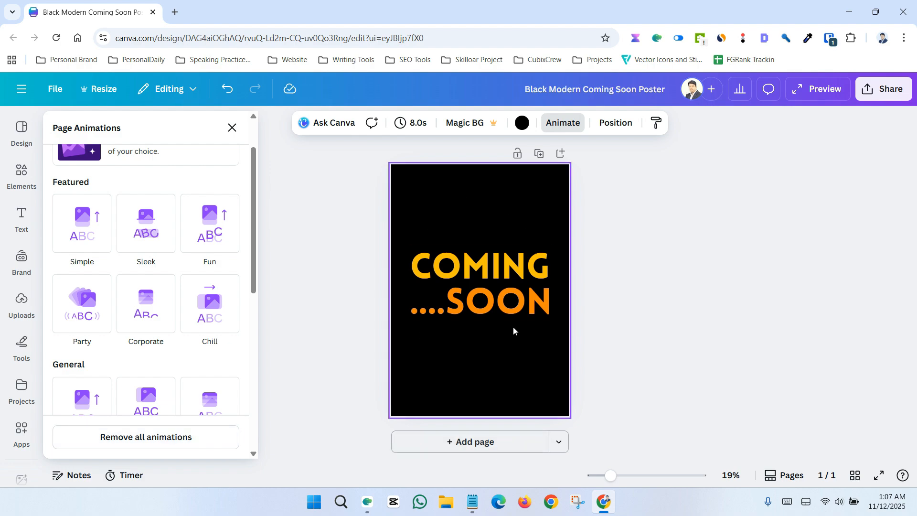
click(666, 293)
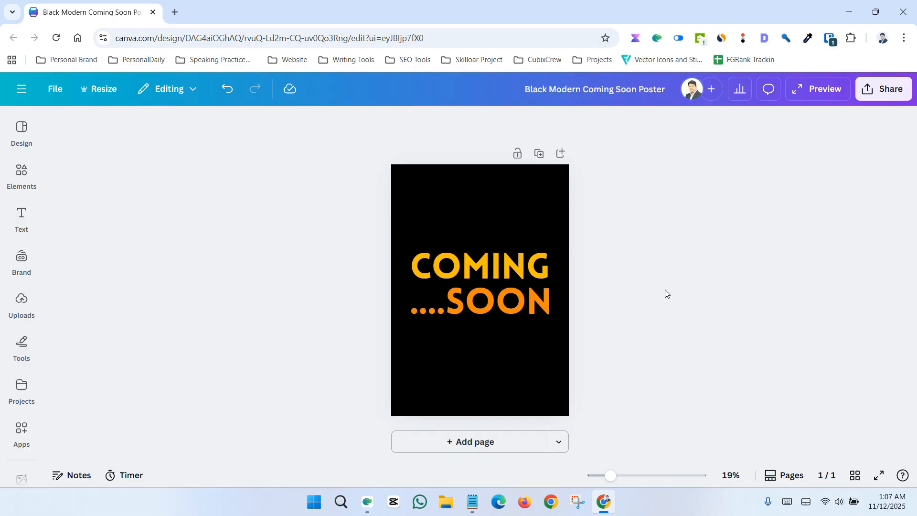
click(501, 268)
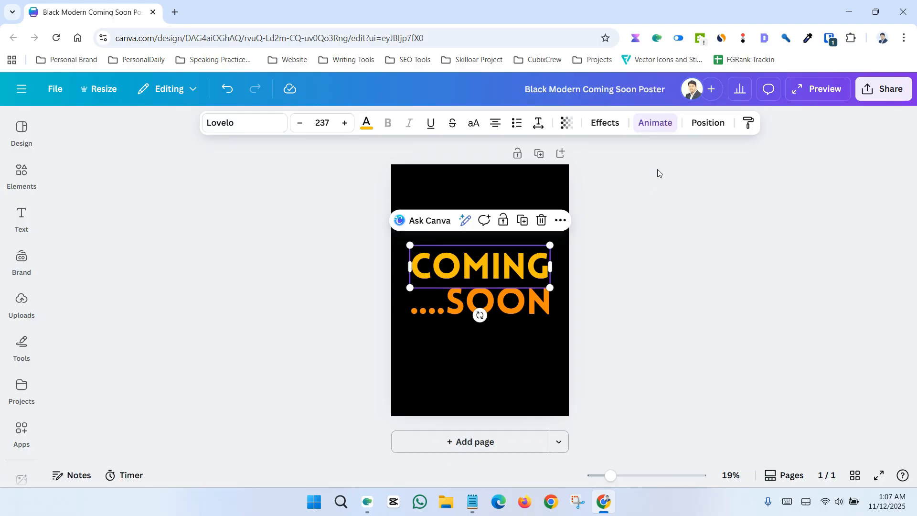
click(654, 124)
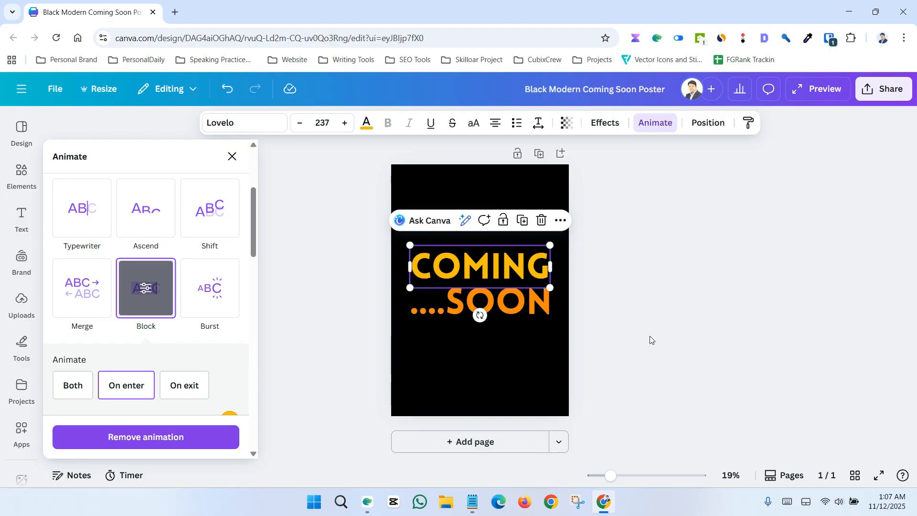
click(651, 321)
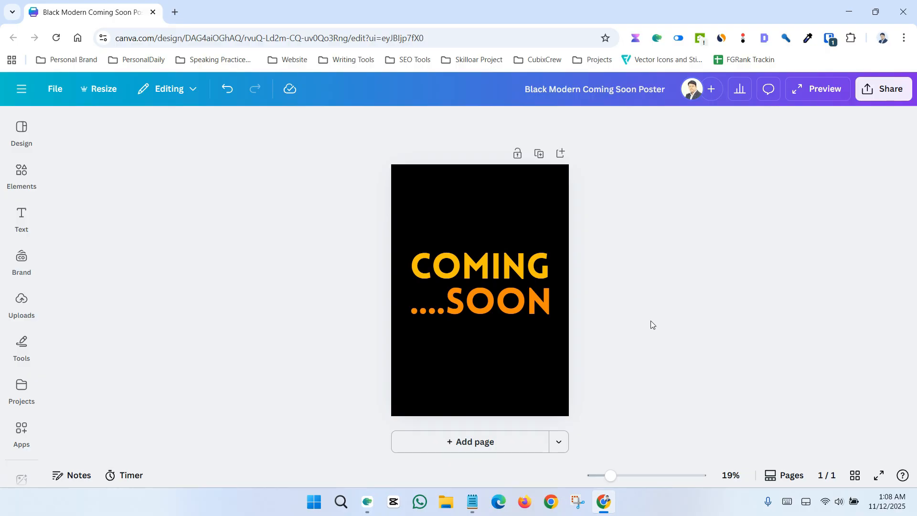
- Download the animated poster as a GIF at size 0.75
click(887, 90)
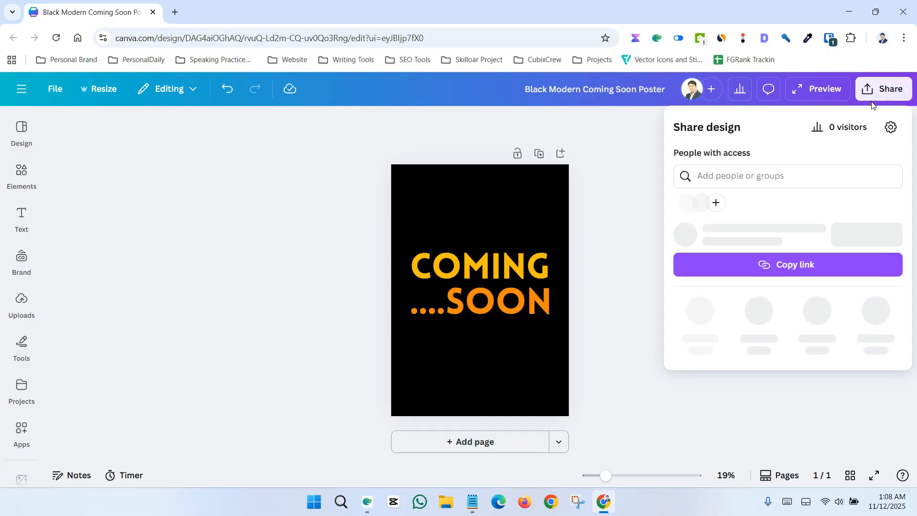
click(700, 335)
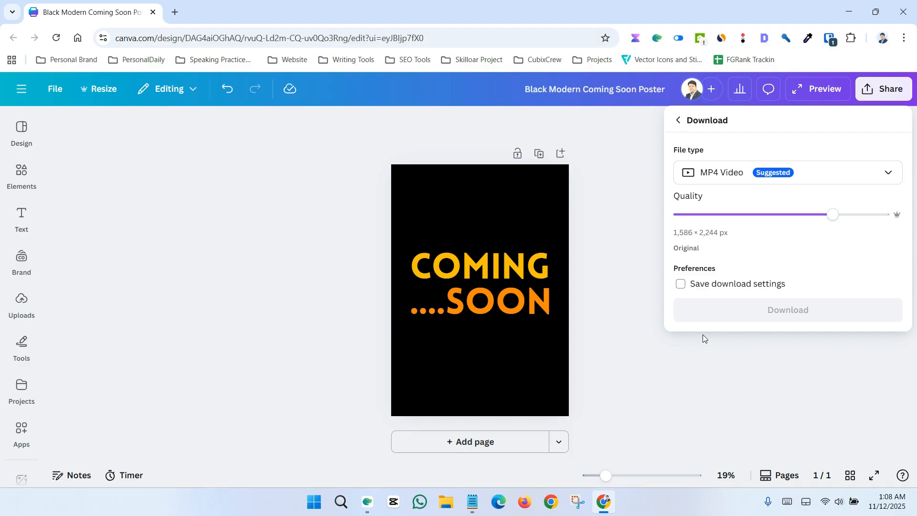
click(795, 176)
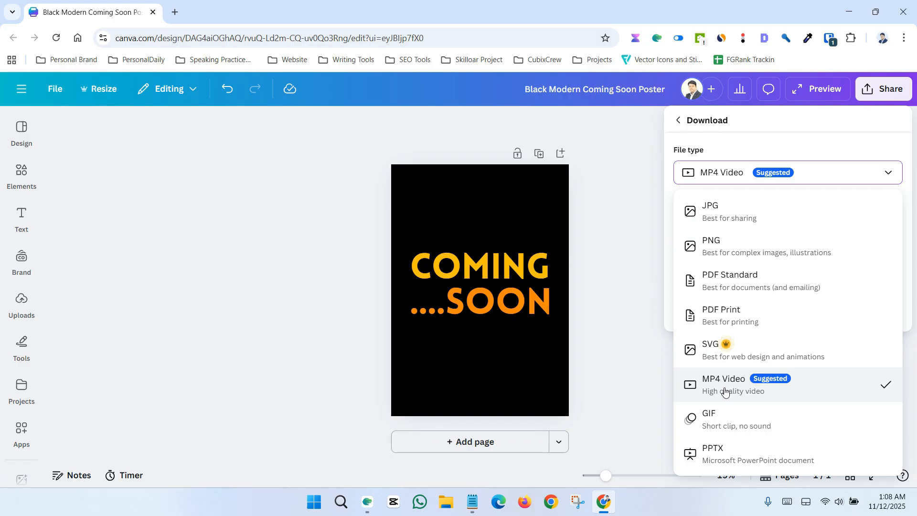
click(718, 421)
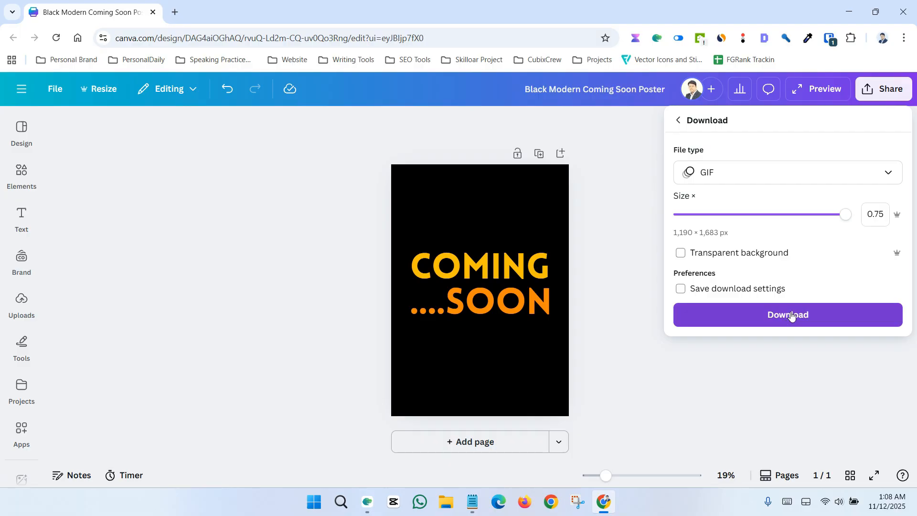
click(789, 317)
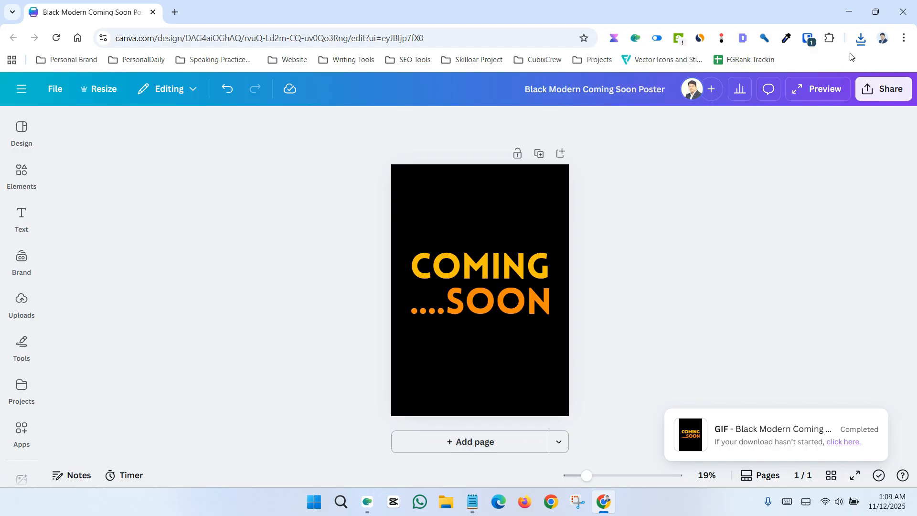
- Open the downloaded Black Modern Coming Soon Poster GIF in the image viewer to check its animation, and close the viewer
click(860, 42)
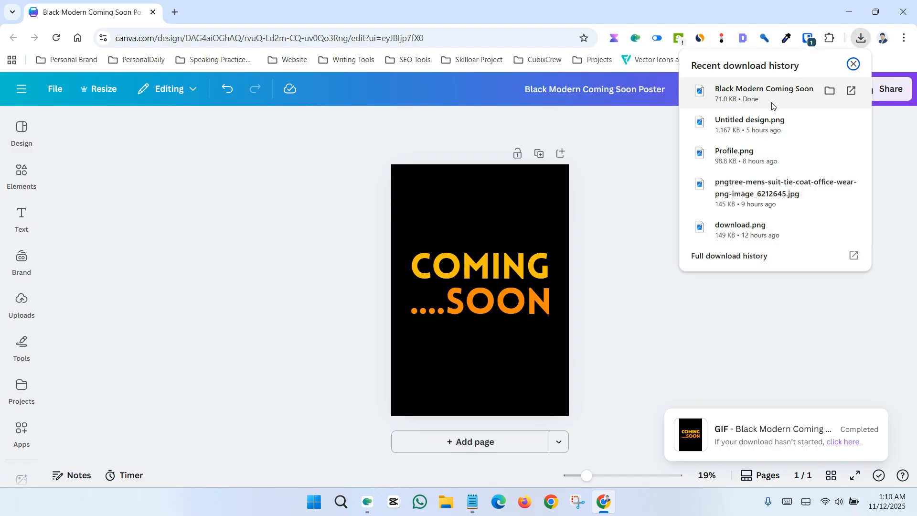
click(770, 108)
click(655, 30)
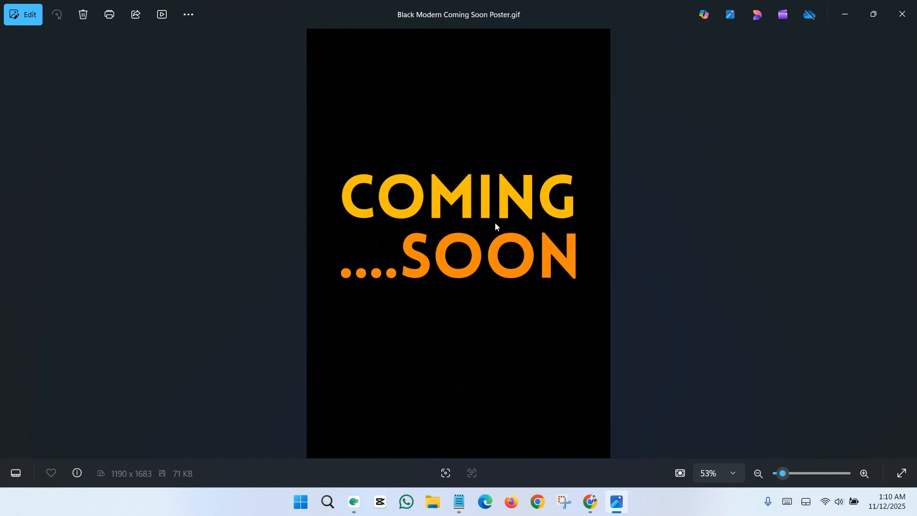
click(903, 14)
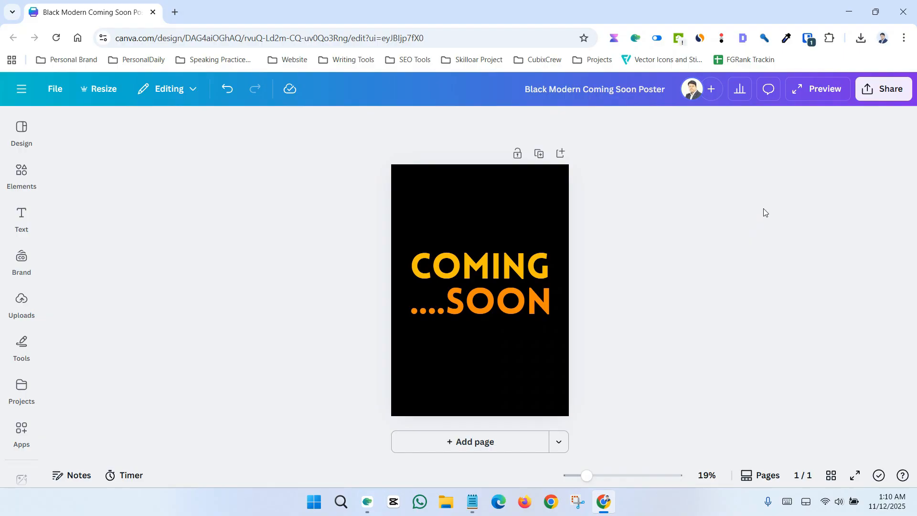
- Download the poster as an MP4 video, saving it as Black Modern Coming Soon Poster.mp4 in the Video category
click(891, 91)
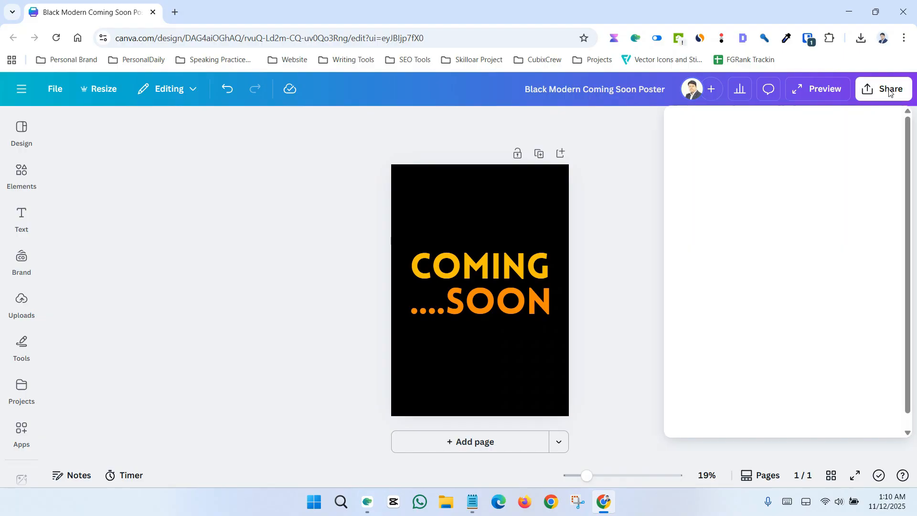
click(702, 339)
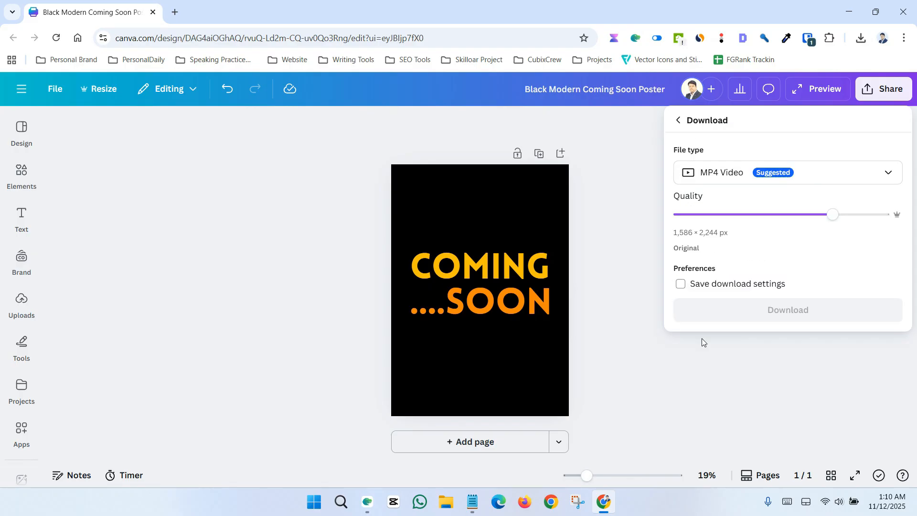
click(812, 178)
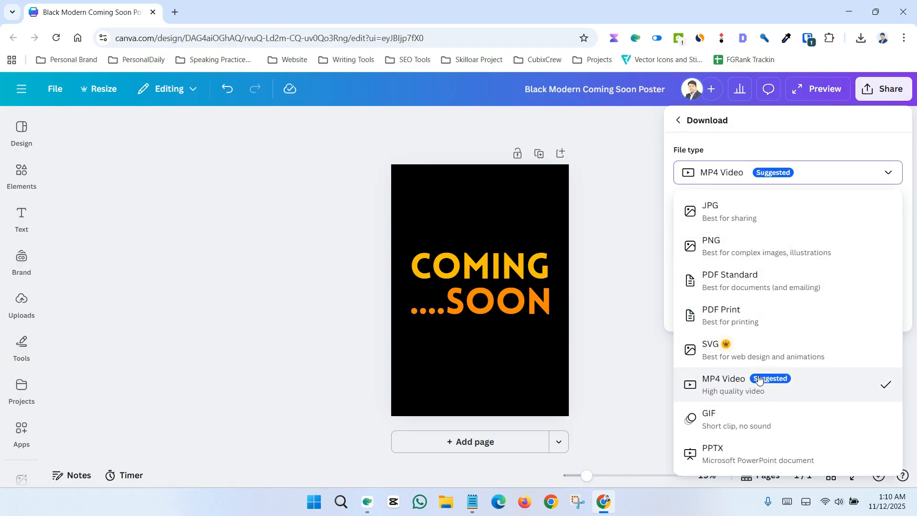
click(734, 393)
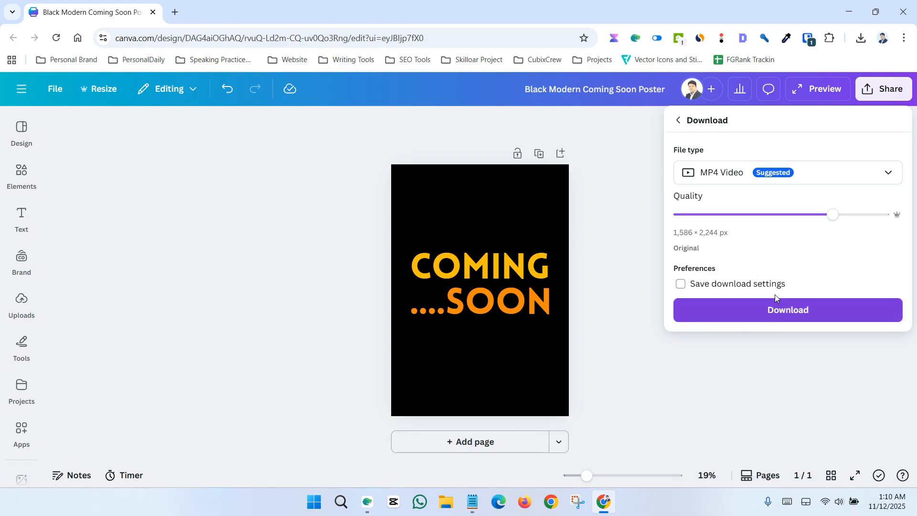
click(783, 313)
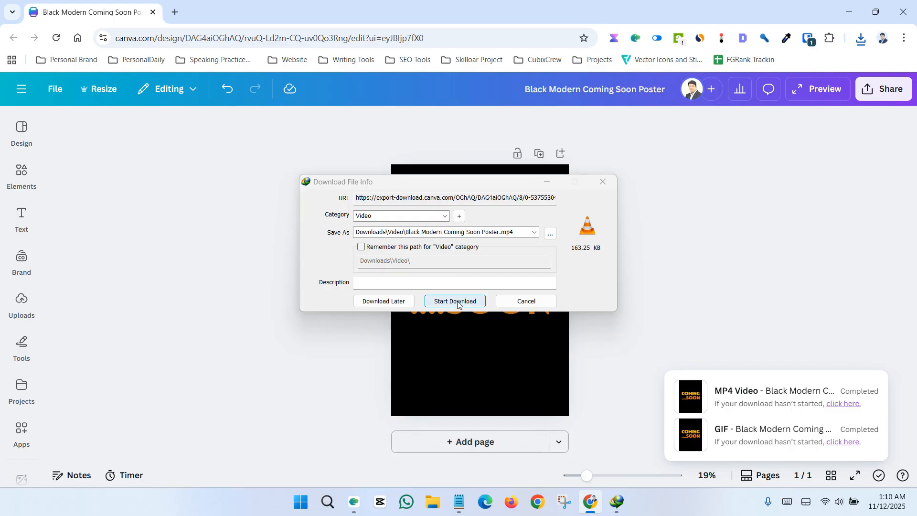
click(458, 302)
click(375, 288)
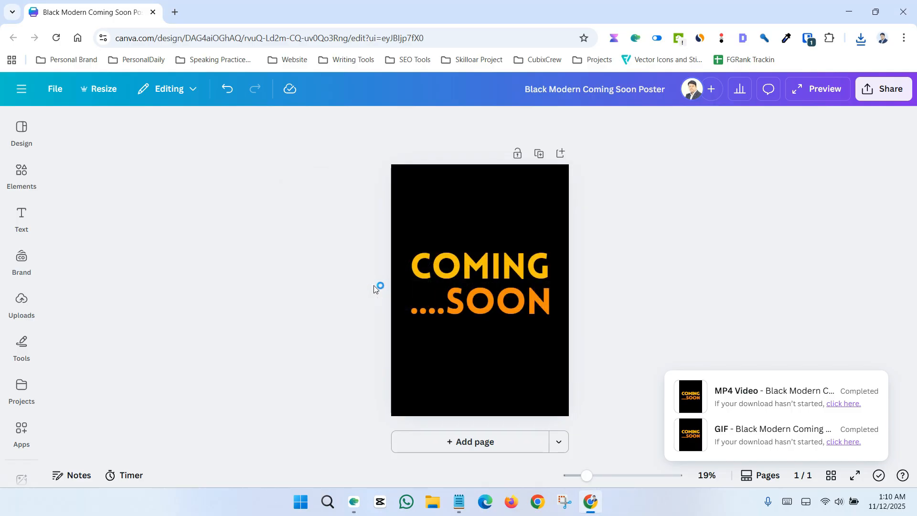